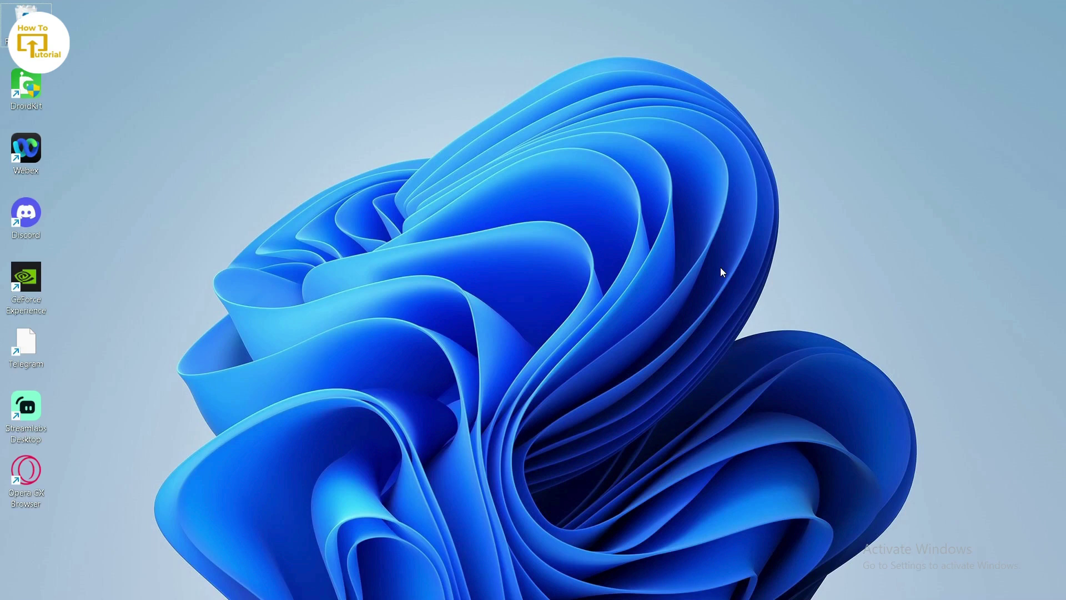
Launch Opera GX Browser from a Start menu search for 'opera gx'
{"action": "key", "text": "super"}
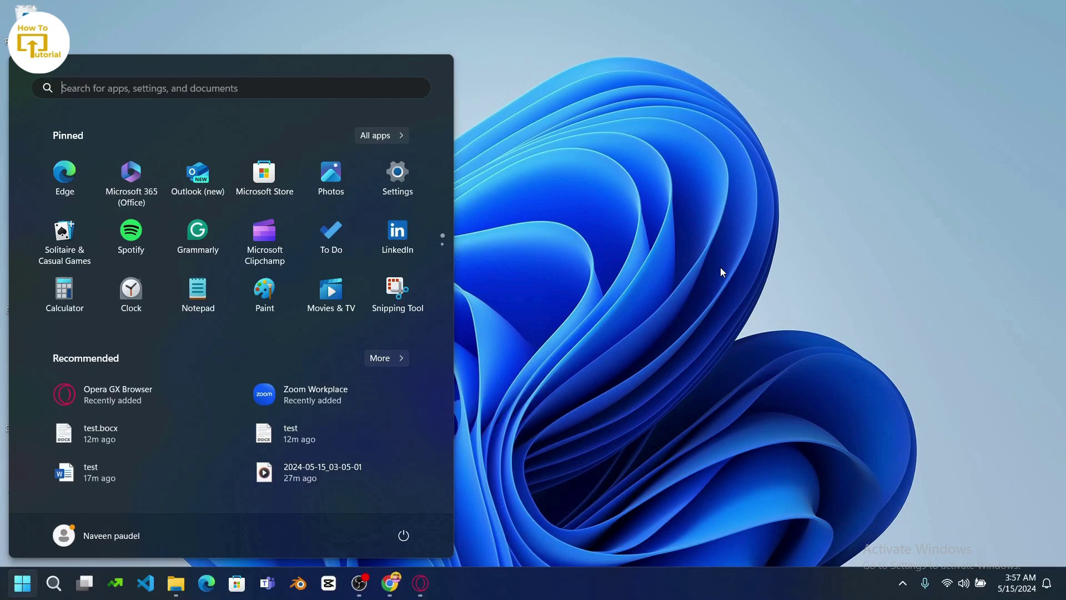
{"action": "type", "text": "opers"}
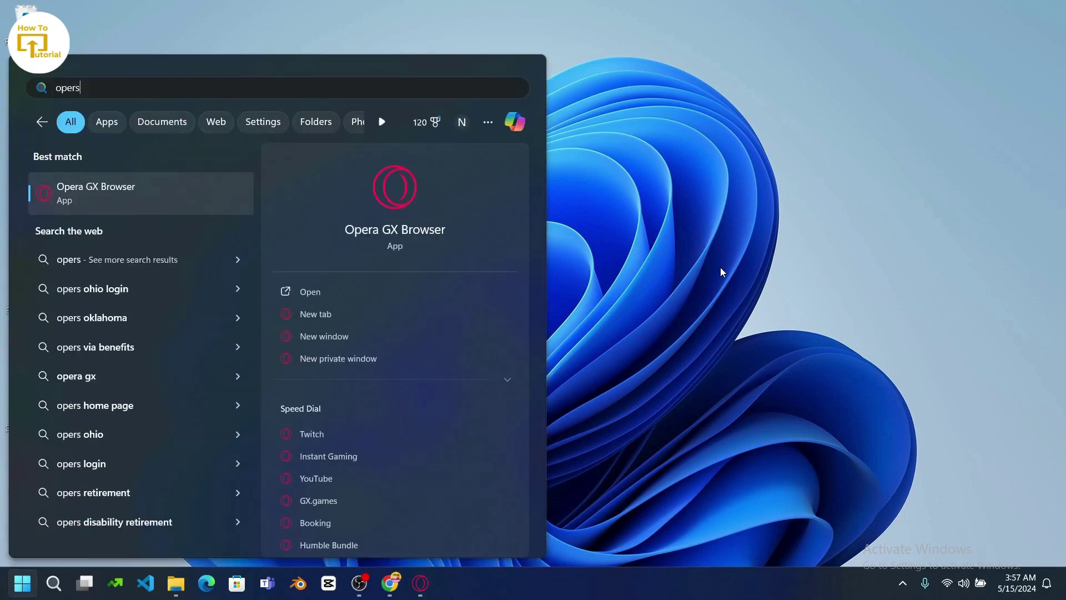
{"action": "key", "text": "BackSpace"}
{"action": "type", "text": "a gx"}
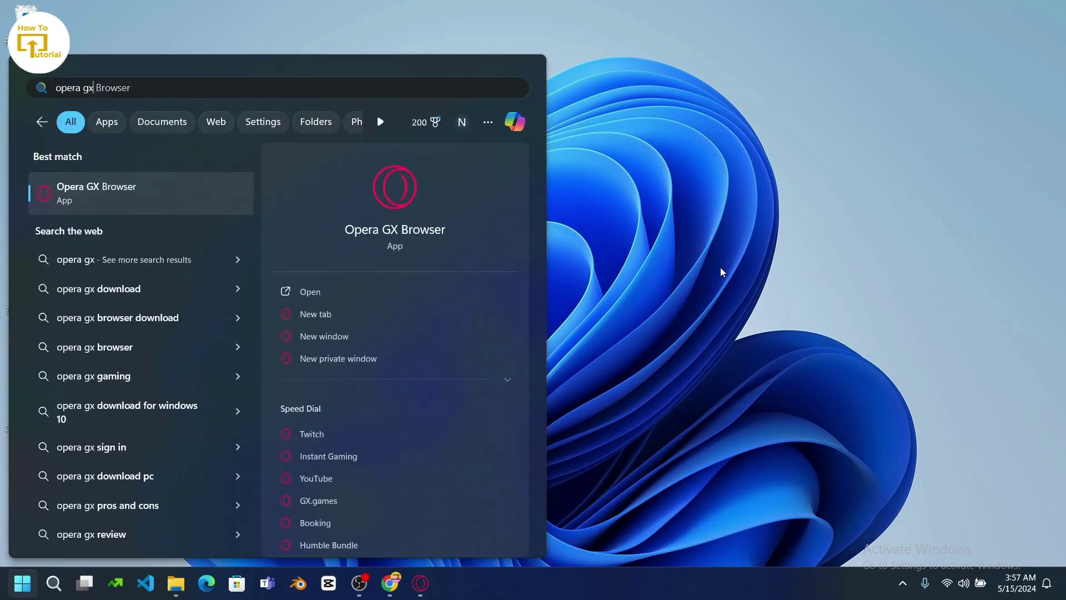
{"action": "key", "text": "Return"}
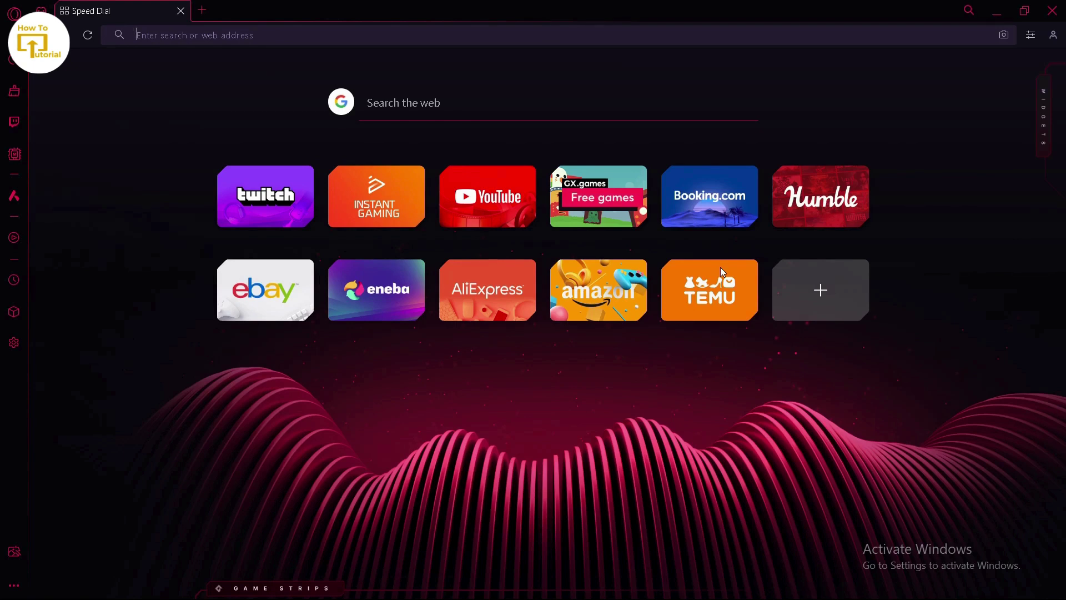
Choose Sign In from the Opera account panel in the toolbar
{"action": "left_click", "coordinate": [1052, 40]}
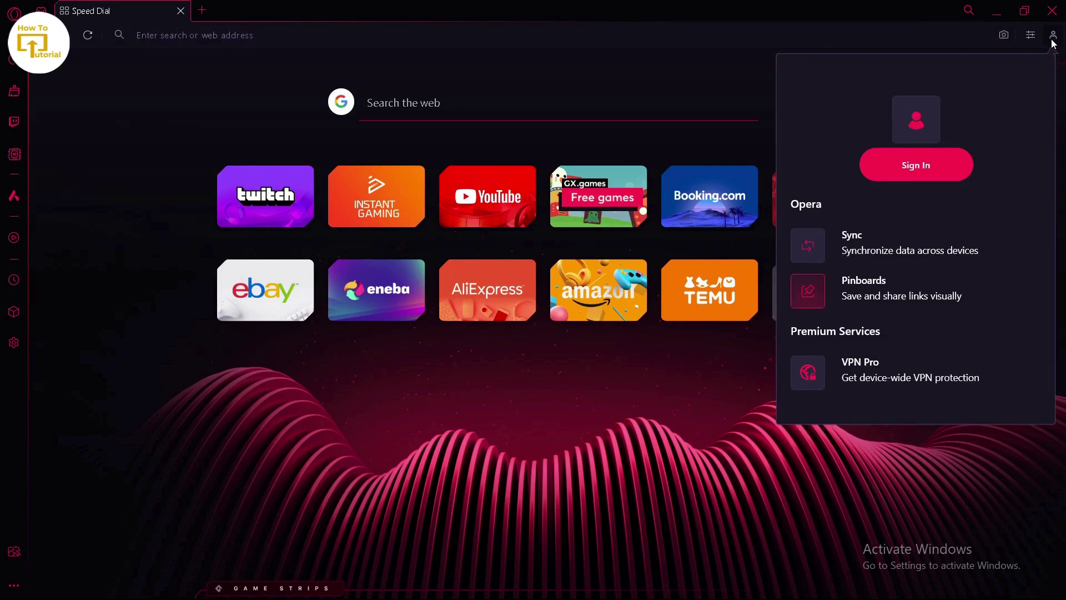
{"action": "left_click", "coordinate": [908, 166]}
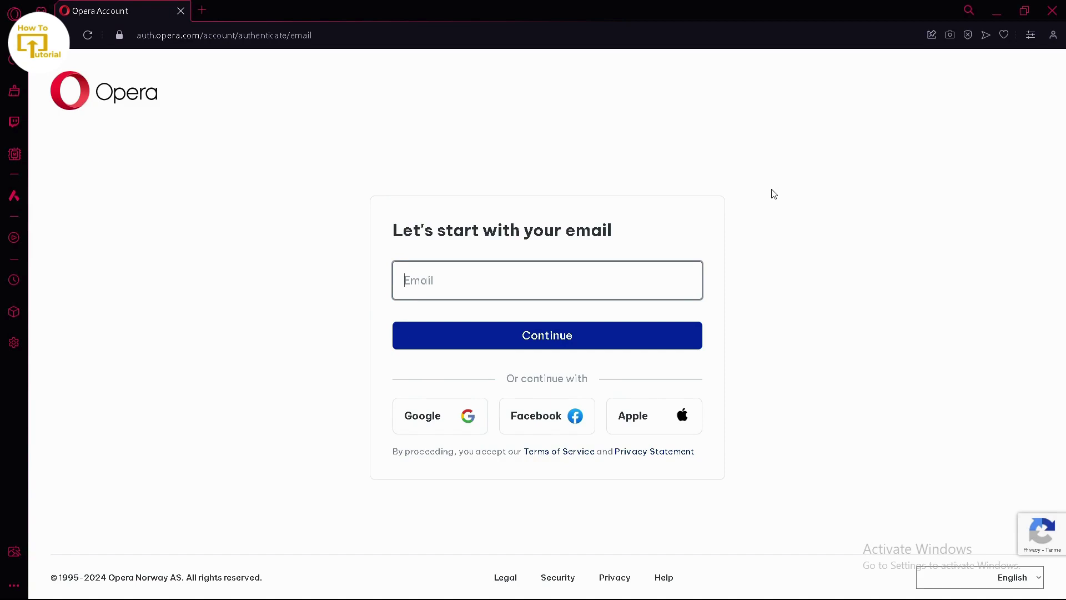
Fill the Email field with the suggested Gmail address and submit it
{"action": "left_click", "coordinate": [559, 283]}
{"action": "type", "text": "naveen"}
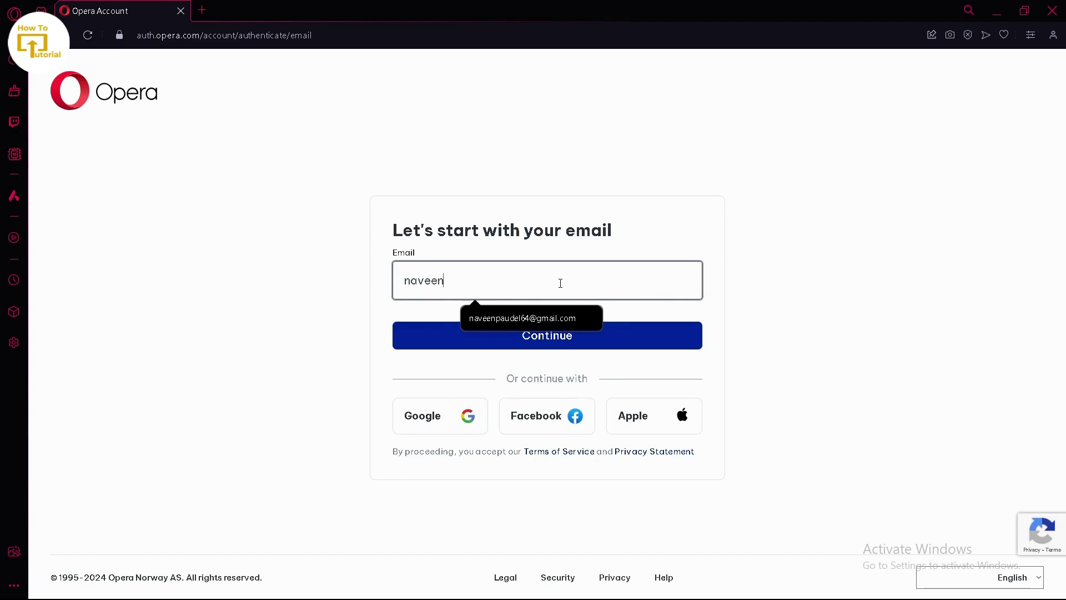
{"action": "key", "text": "Down"}
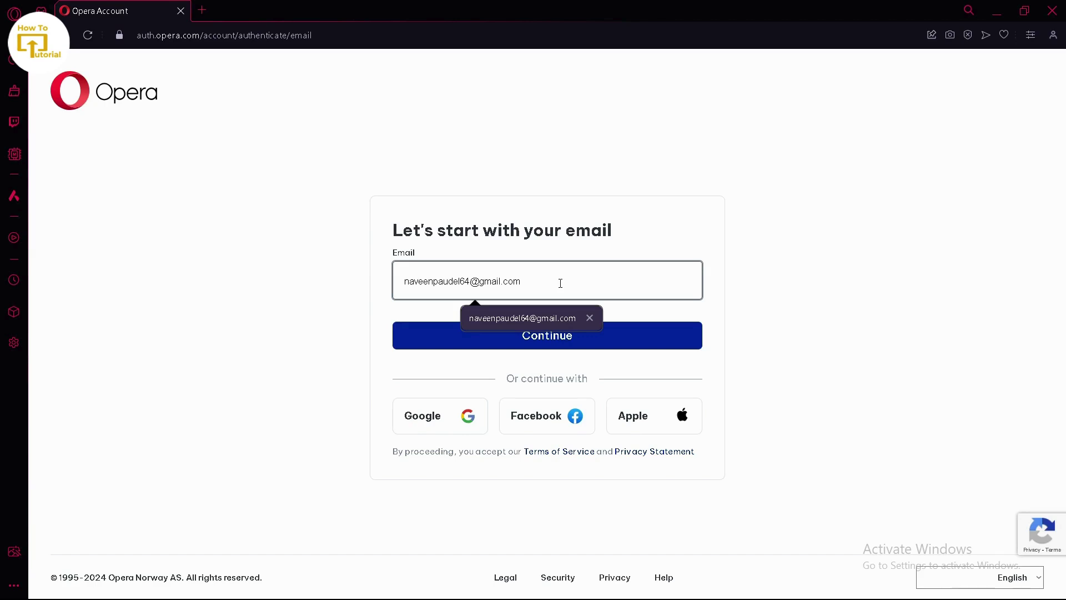
{"action": "key", "text": "Return"}
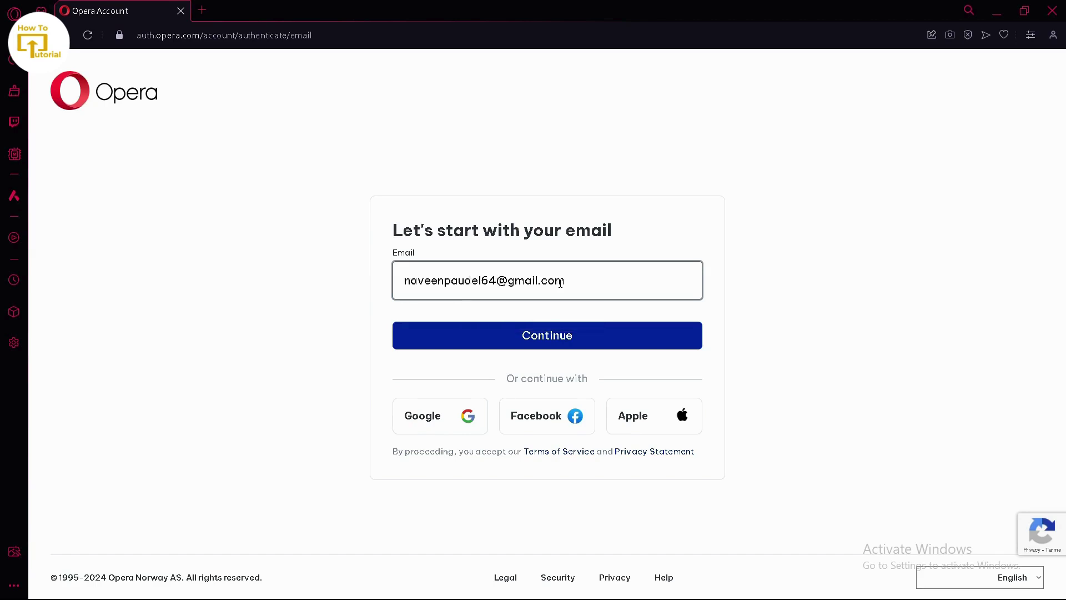
{"action": "key", "text": "Return"}
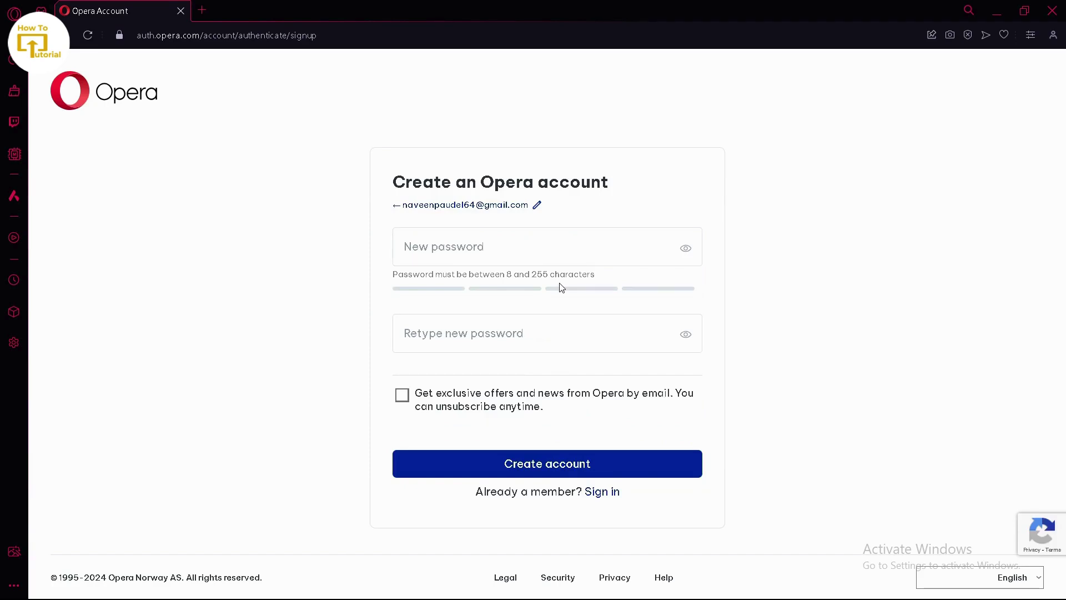
Enter the new password twice, opt in to Opera offers emails, and create the account
{"action": "left_click", "coordinate": [542, 250]}
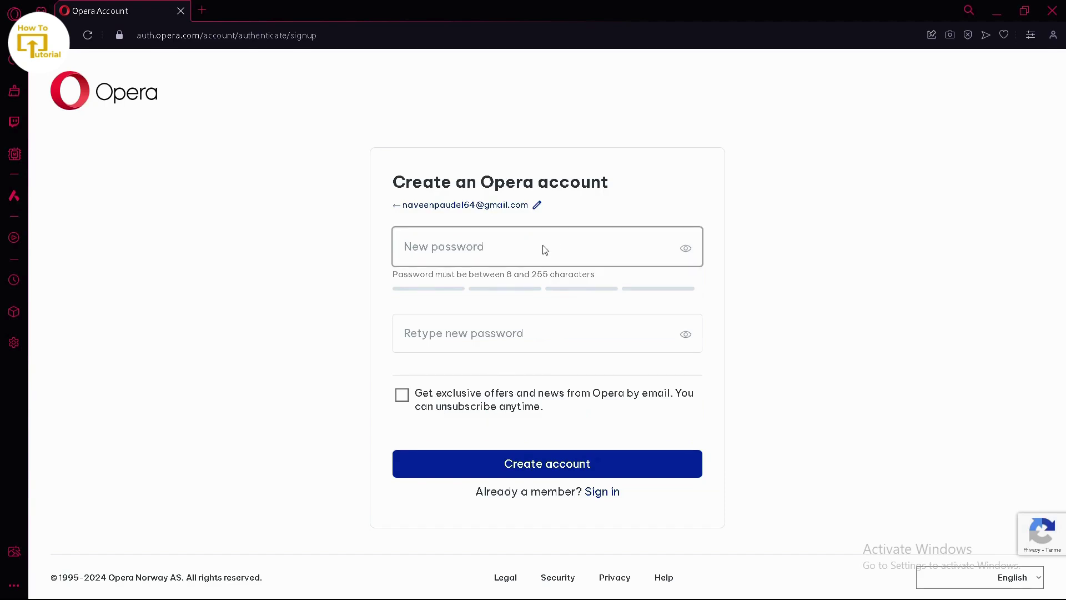
{"action": "type", "text": "***"}
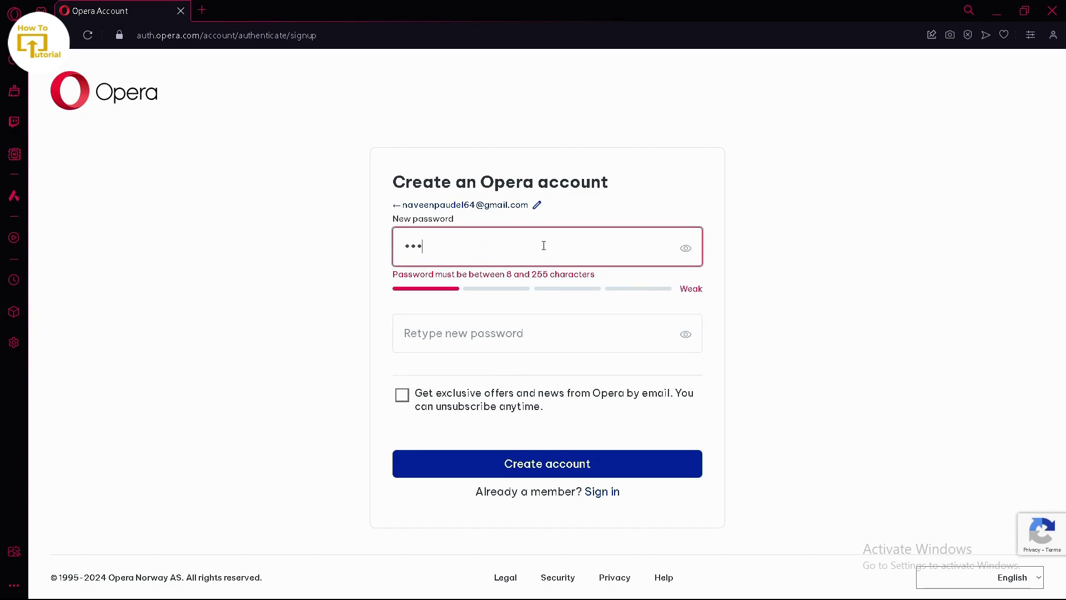
{"action": "type", "text": "*******"}
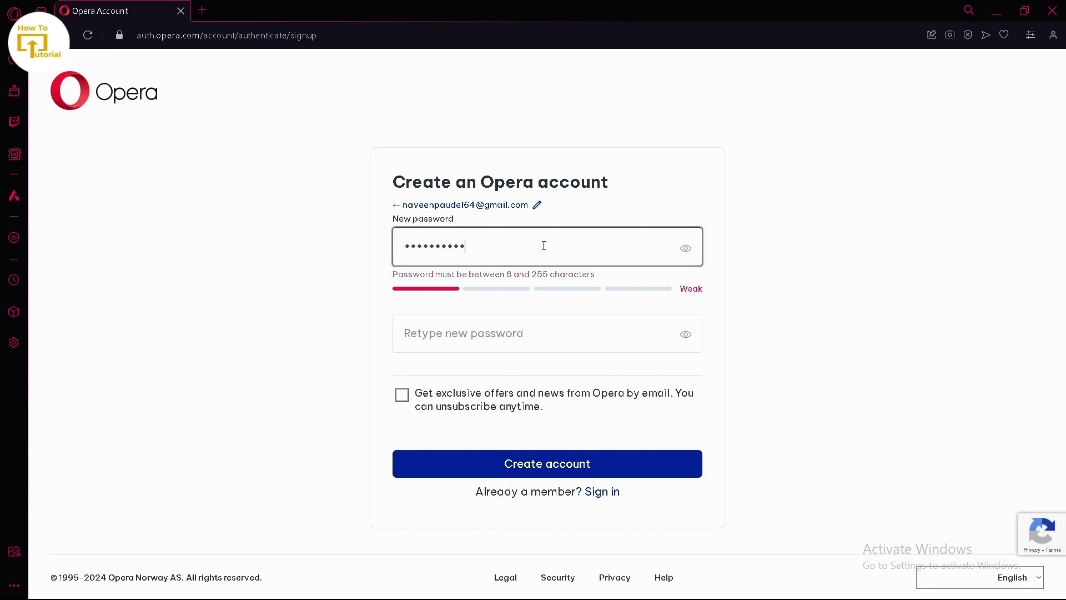
{"action": "type", "text": "***"}
{"action": "key", "text": "Tab"}
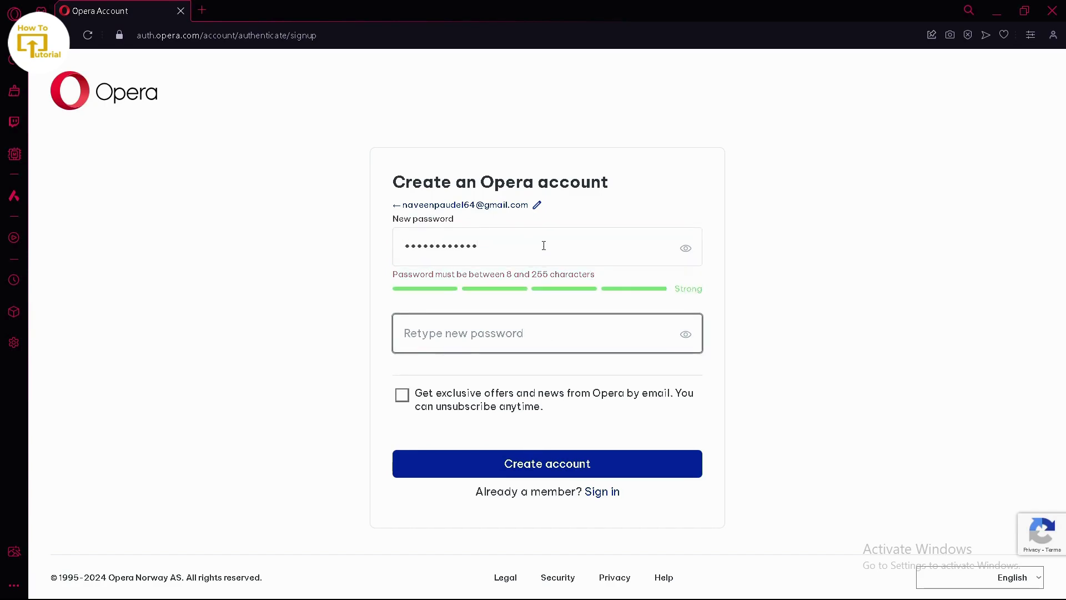
{"action": "type", "text": "******"}
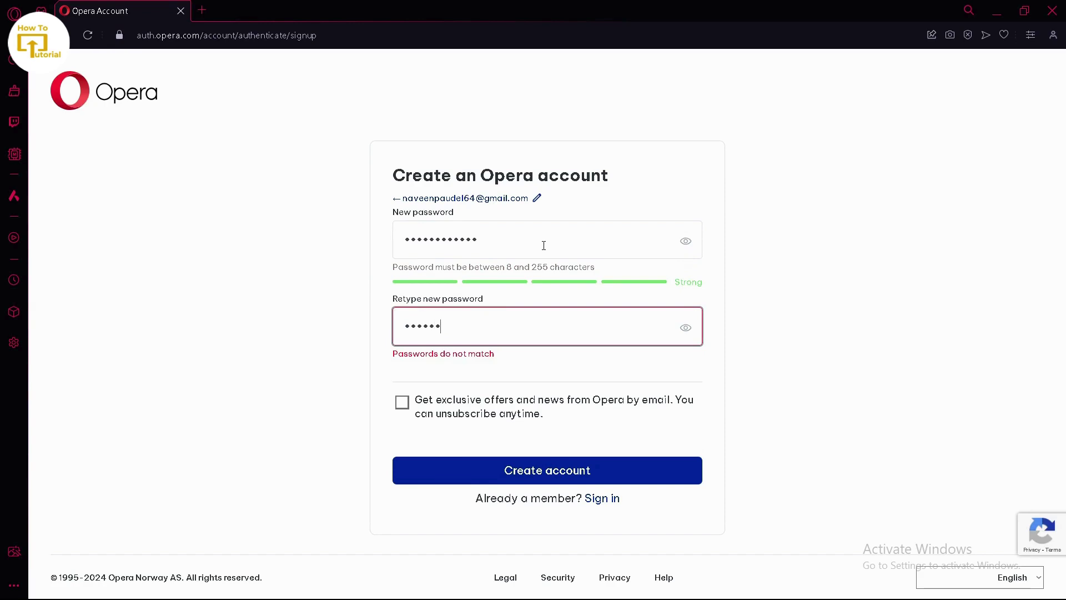
{"action": "type", "text": "****"}
{"action": "type", "text": "**"}
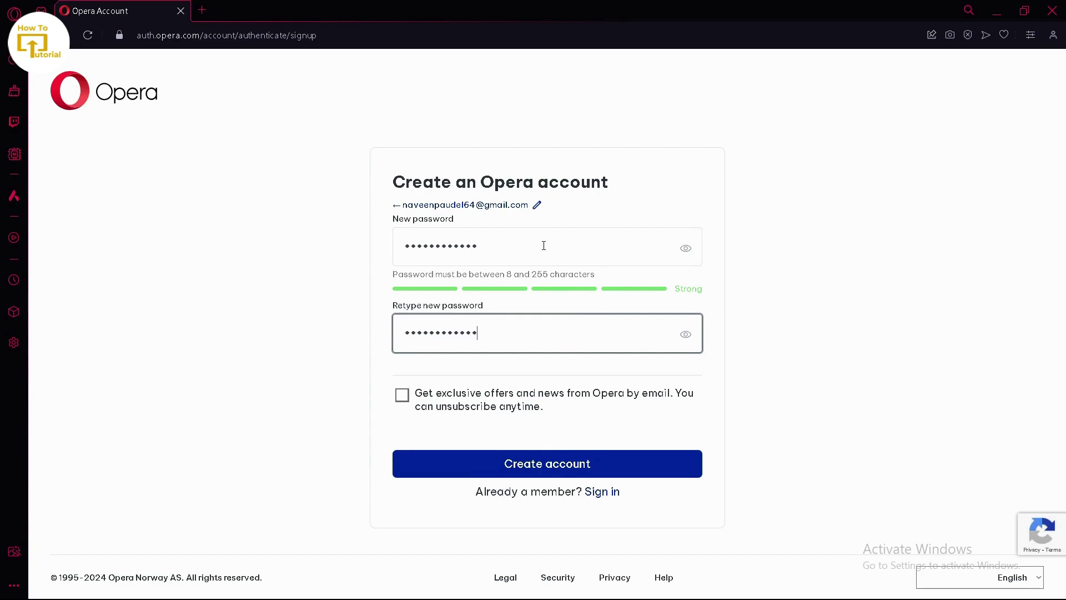
{"action": "left_click", "coordinate": [403, 397]}
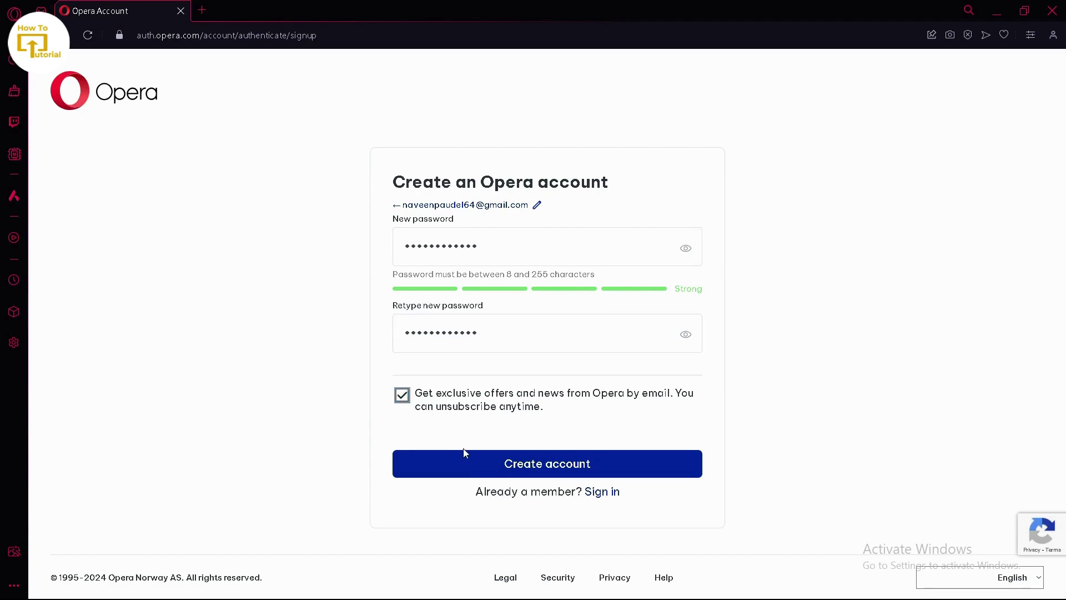
{"action": "left_click", "coordinate": [475, 464]}
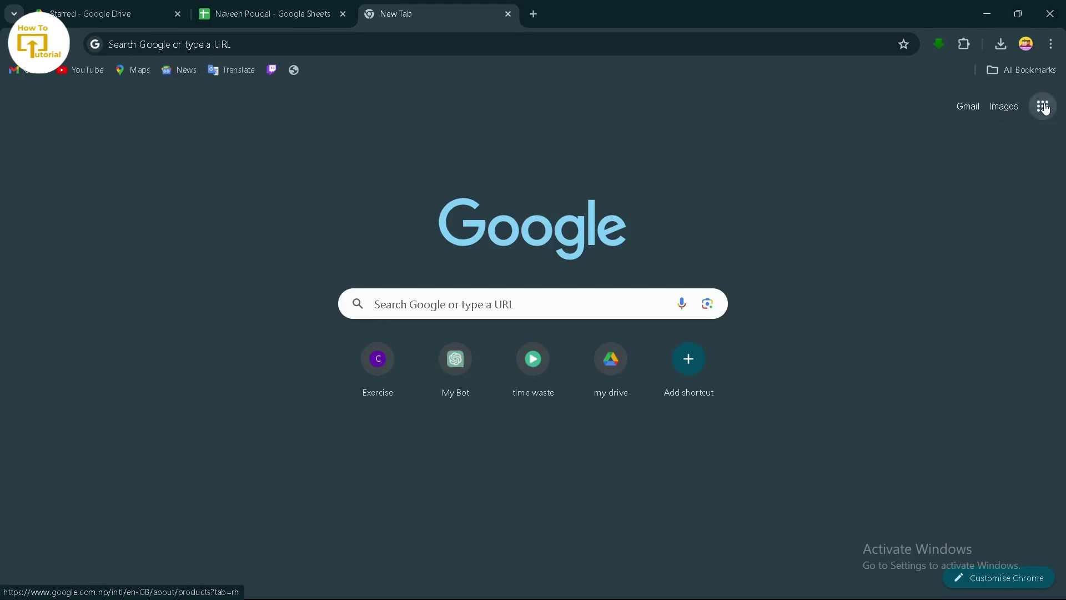
Open the Welcome to Opera email in Gmail and activate the account
{"action": "left_click", "coordinate": [1043, 107]}
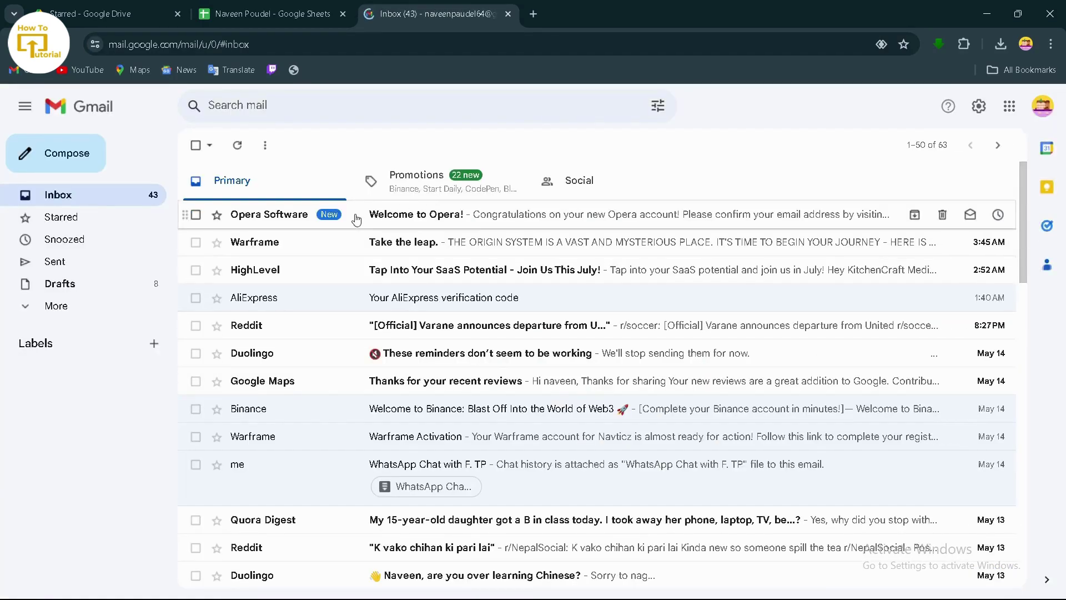
{"action": "left_click", "coordinate": [476, 225]}
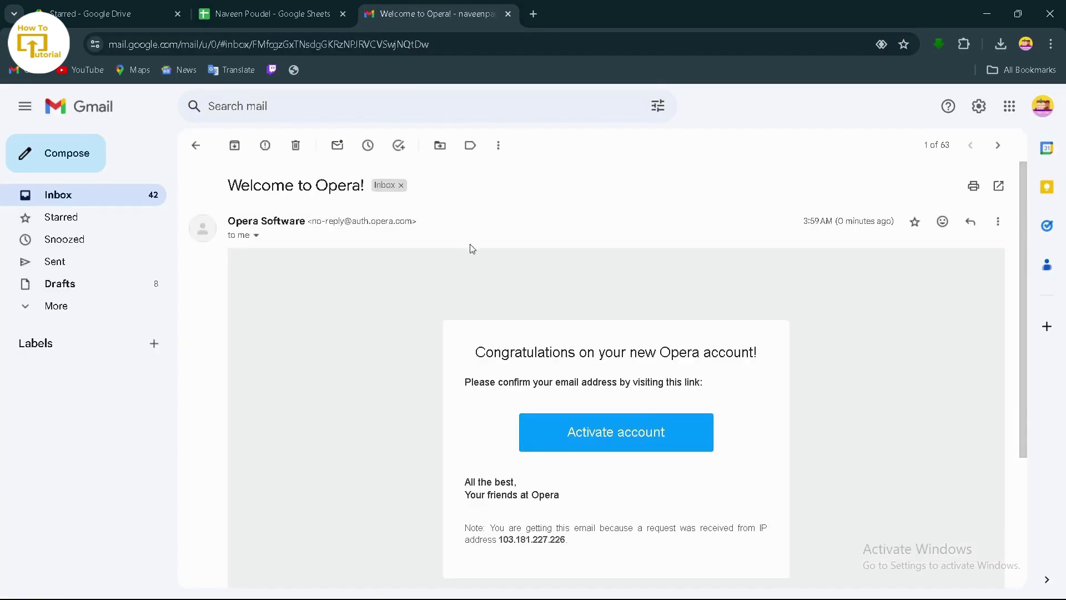
{"action": "left_click", "coordinate": [562, 426]}
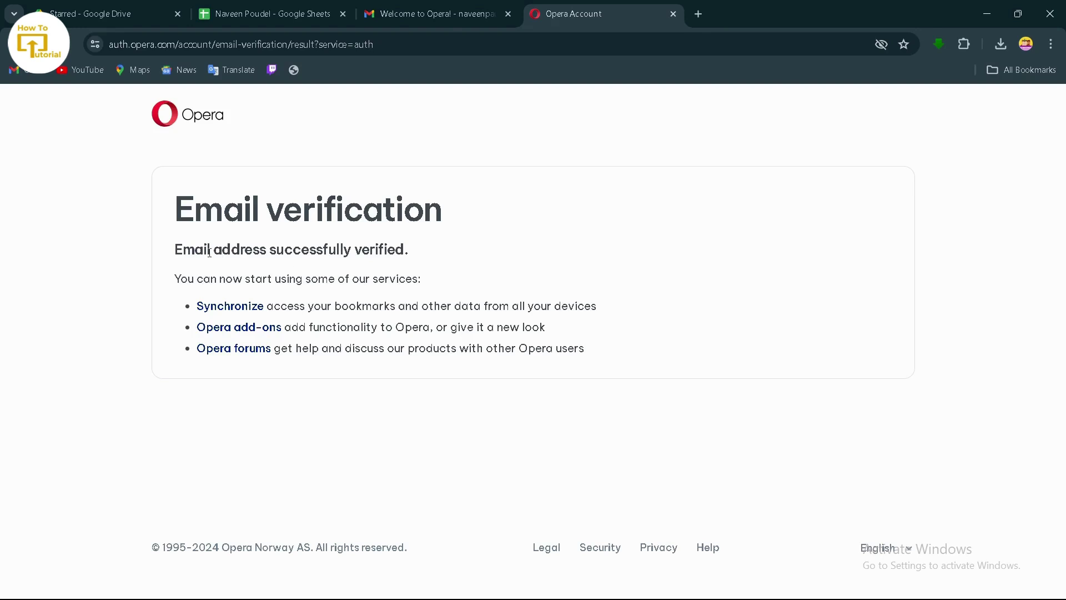
Return to Opera GX and continue to the signed-in Opera Account Welcome page
{"action": "left_click_drag", "start_coordinate": [170, 229], "coordinate": [565, 220]}
{"action": "key", "text": "alt+Tab"}
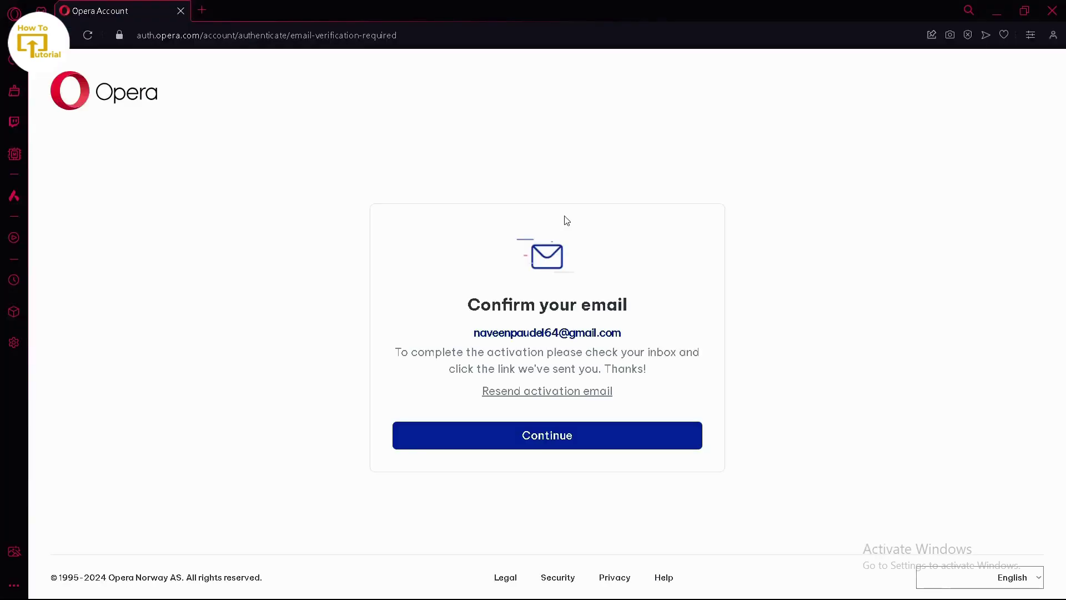
{"action": "left_click", "coordinate": [555, 445]}
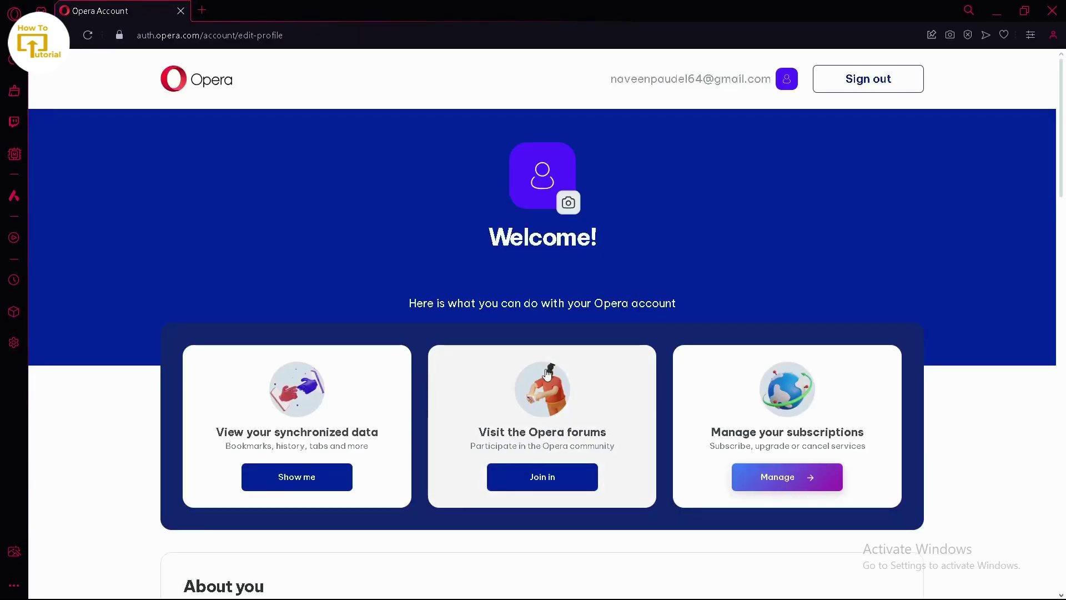
{"action": "scroll", "coordinate": [547, 372], "scroll_direction": "down", "scroll_amount": 2}
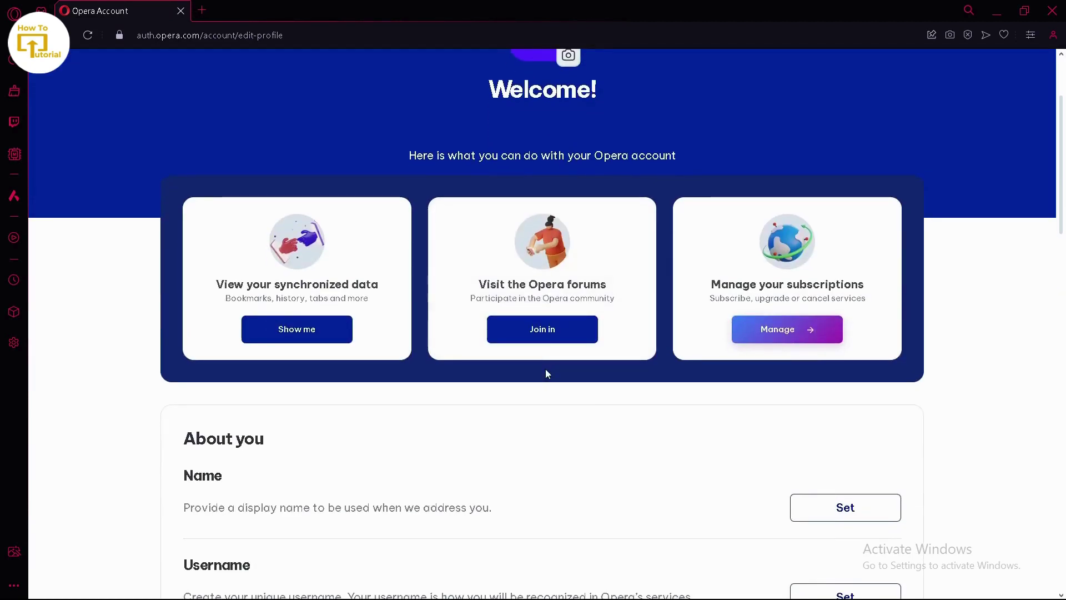
{"action": "scroll", "coordinate": [547, 373], "scroll_direction": "up", "scroll_amount": 2}
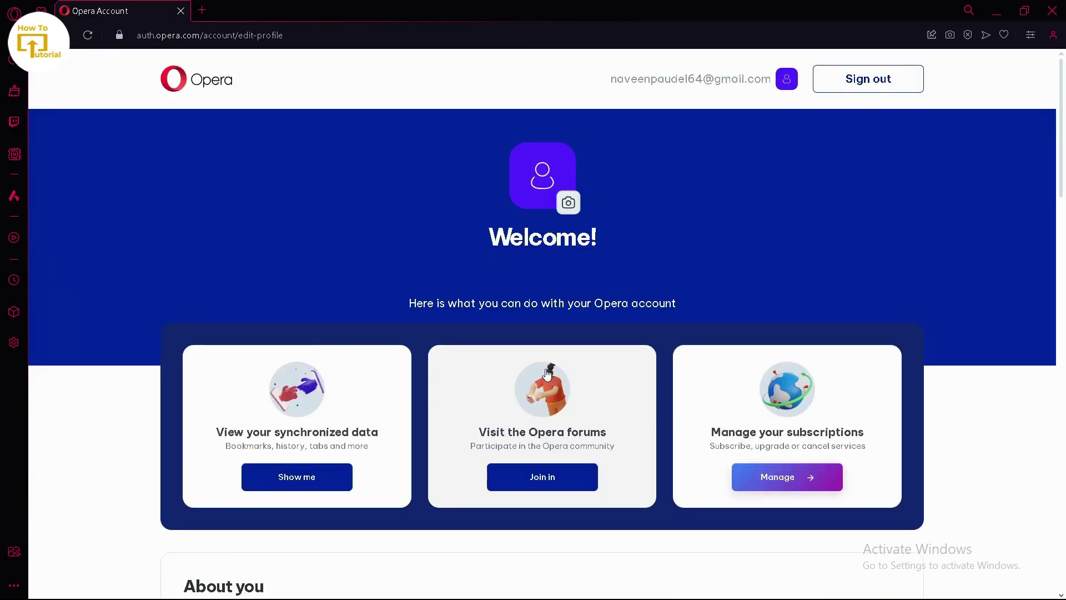